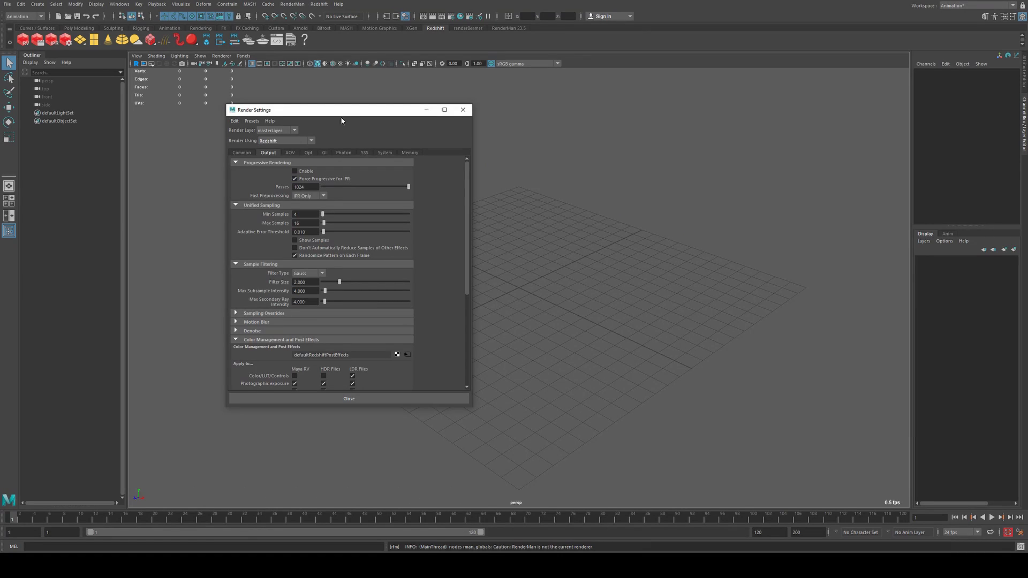
# Step: Move the render settings window aside and pan the render to inspect the beam's edge
pyautogui.moveTo(342, 115); pyautogui.dragTo(442, 93)
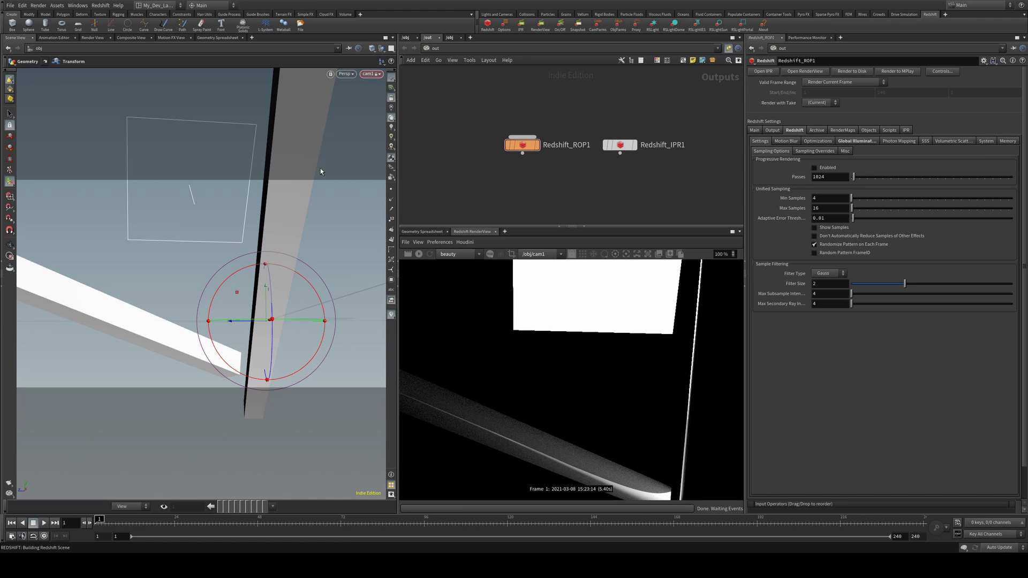
pyautogui.moveTo(620, 351); pyautogui.dragTo(551, 351, button='middle')
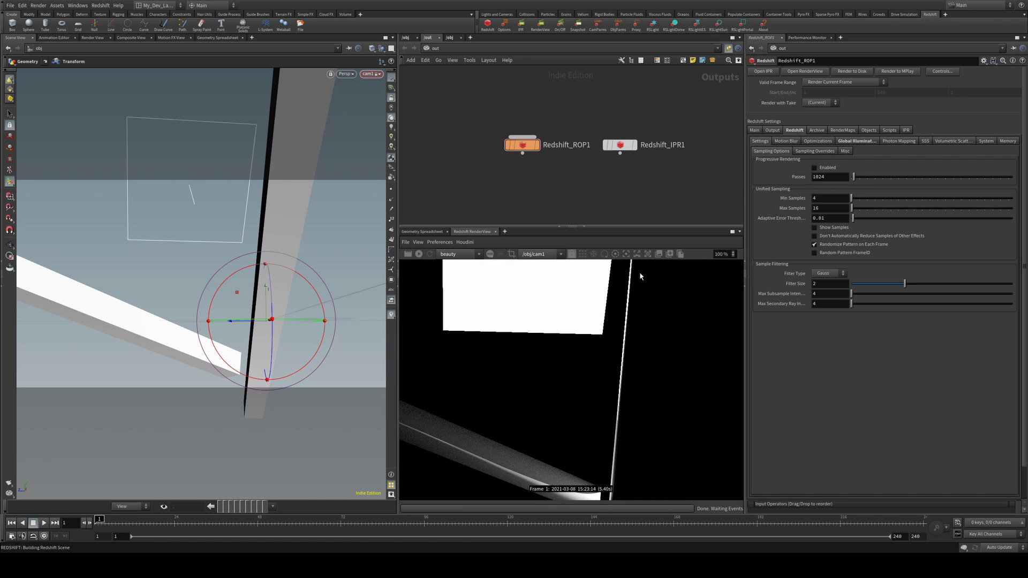
pyautogui.moveTo(611, 421); pyautogui.dragTo(678, 372, button='middle')
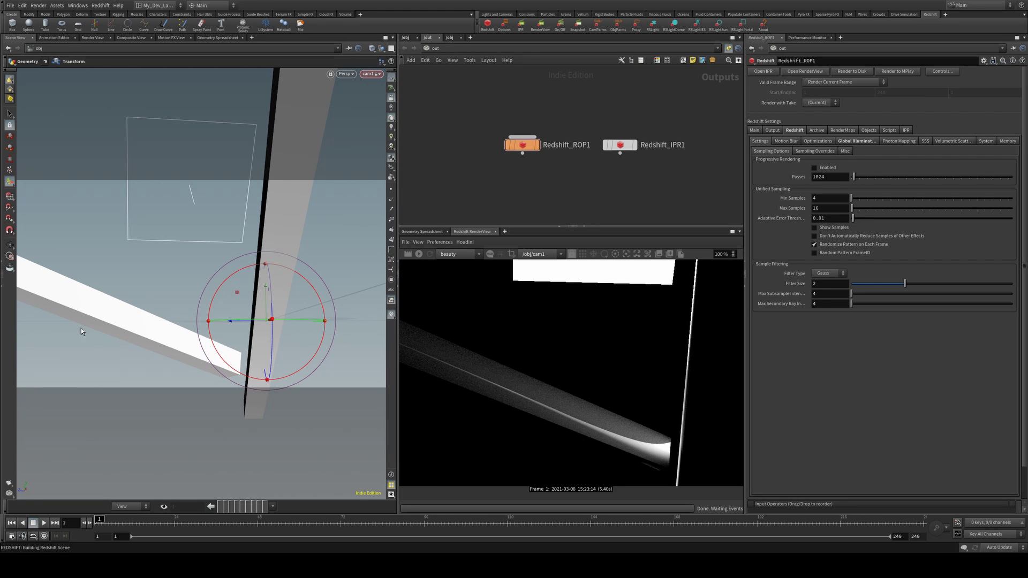
# Step: Restart the live Redshift IPR render and set Max Subsample Intensity to 1
pyautogui.click(419, 254)
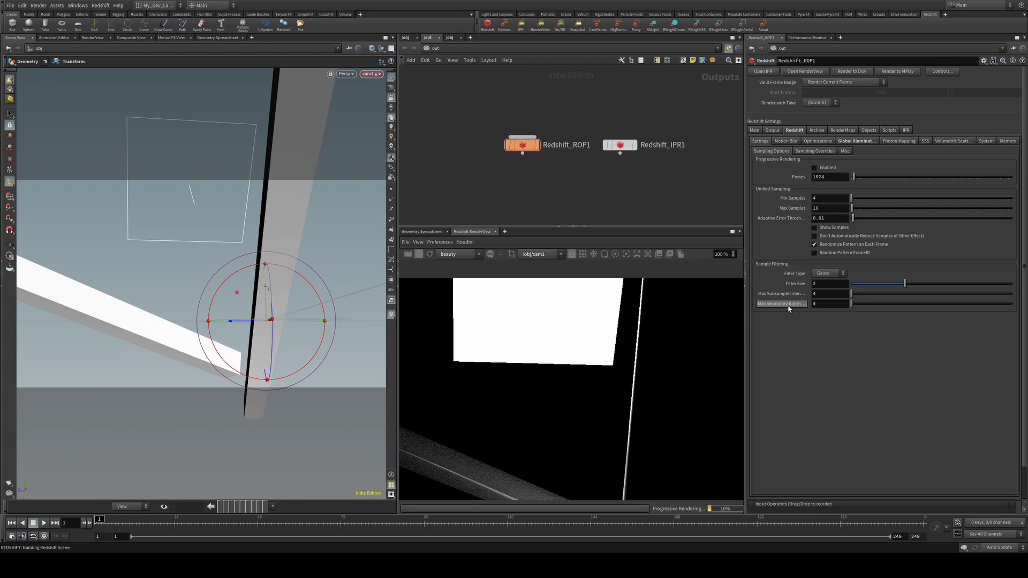
pyautogui.click(798, 294)
pyautogui.write('1')
pyautogui.press('Return')
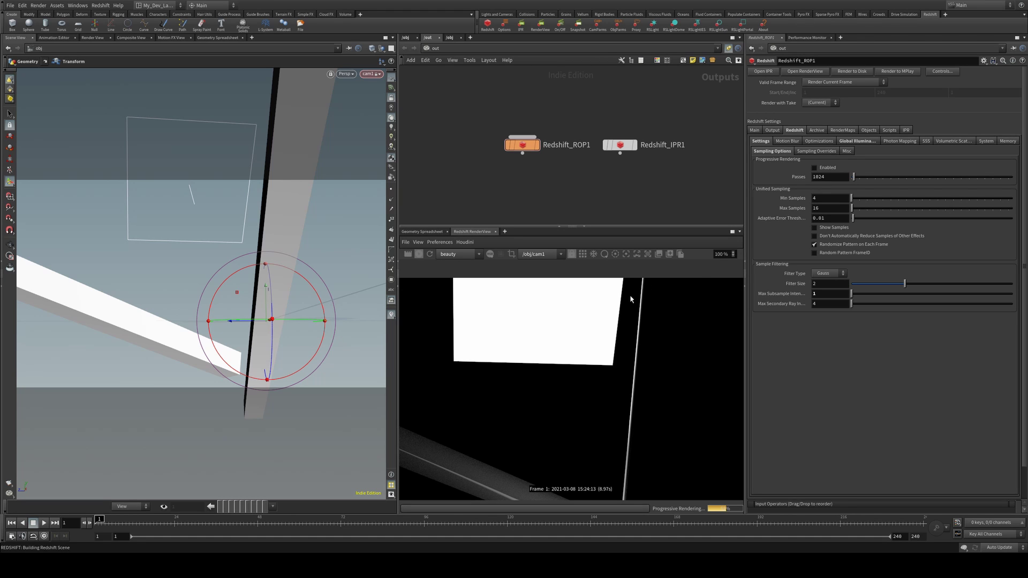
# Step: Store the subsample-1 render as snapshot_0 and set Max Subsample Intensity back to 4
pyautogui.click(673, 253)
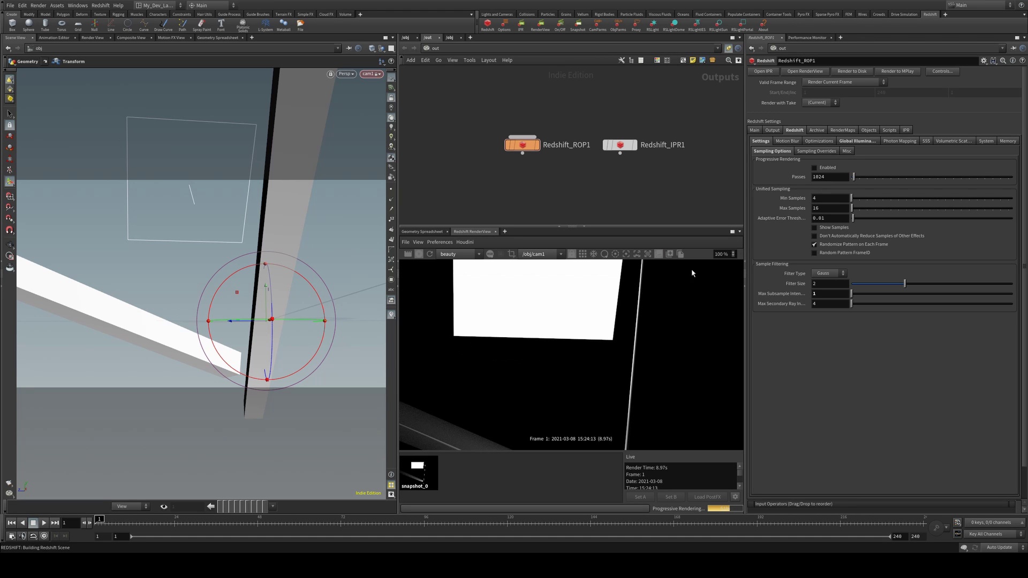
pyautogui.write('4')
pyautogui.press('Return')
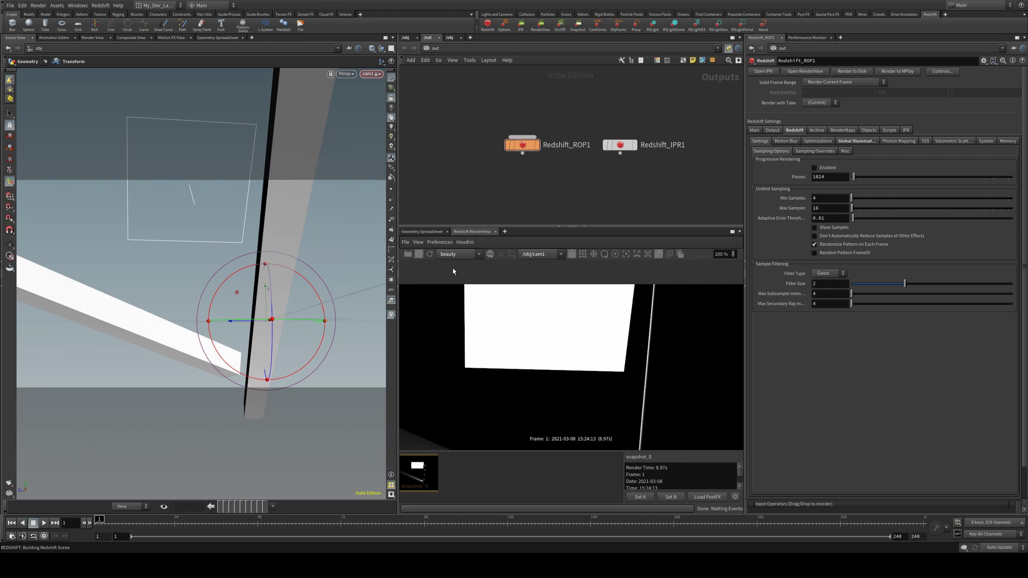
# Step: Switch from snapshot_0 back to the live render and frame the long diagonal beam
pyautogui.click(419, 254)
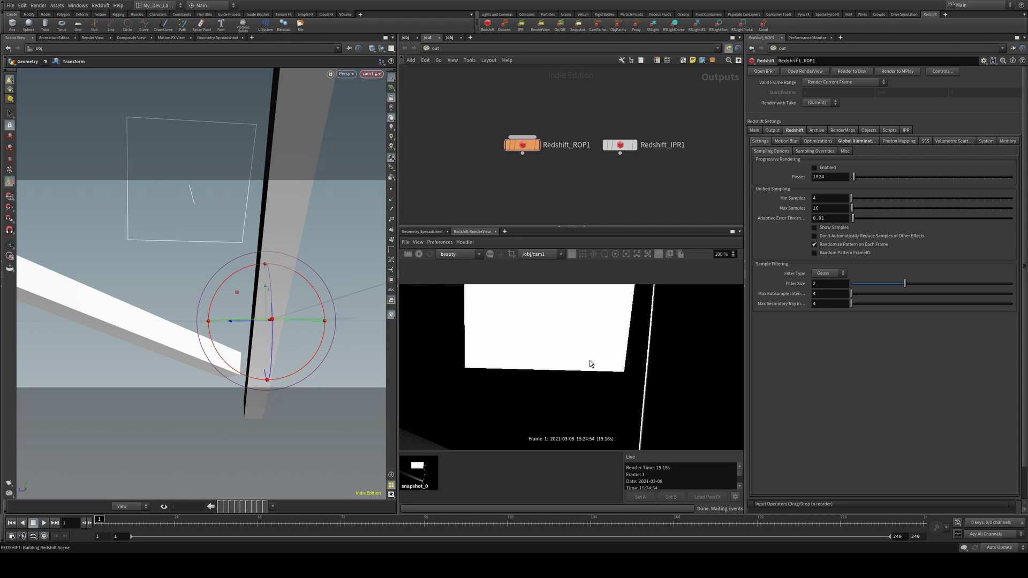
pyautogui.moveTo(517, 344); pyautogui.dragTo(539, 319, button='middle')
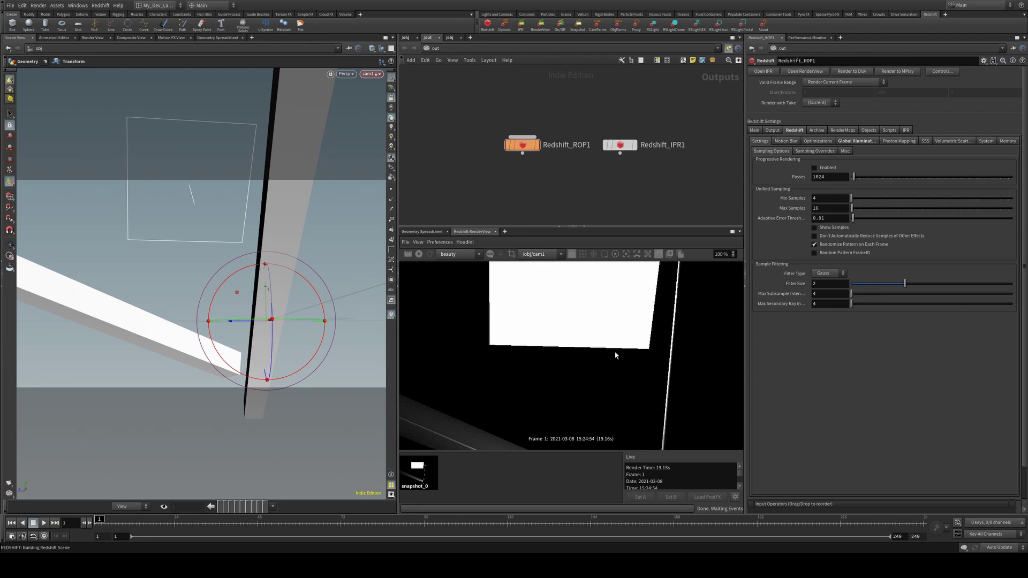
pyautogui.moveTo(570, 381); pyautogui.dragTo(585, 328, button='middle')
pyautogui.moveTo(684, 318); pyautogui.dragTo(657, 388, button='middle')
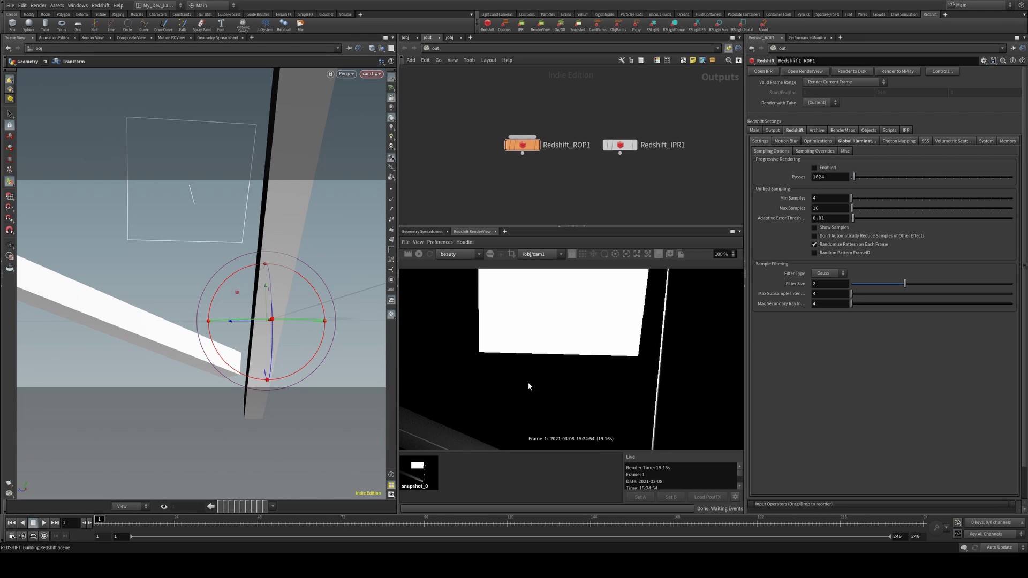
pyautogui.moveTo(529, 386); pyautogui.dragTo(564, 314, button='middle')
pyautogui.moveTo(615, 346); pyautogui.dragTo(622, 303, button='middle')
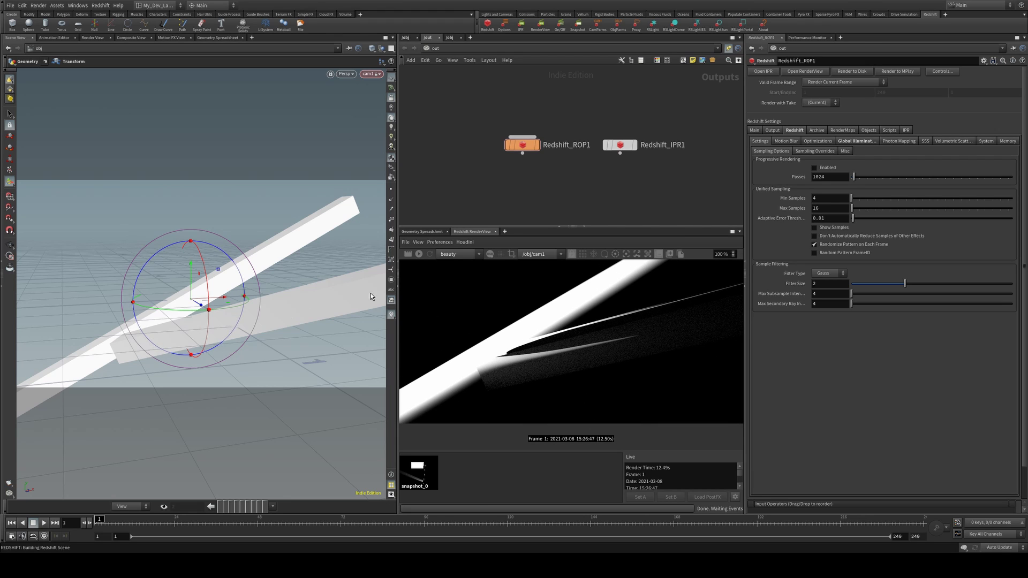
# Step: Zoom the render to 150%, inspect the jagged beam edges, then return to 100%
pyautogui.scroll(2, 537, 350)
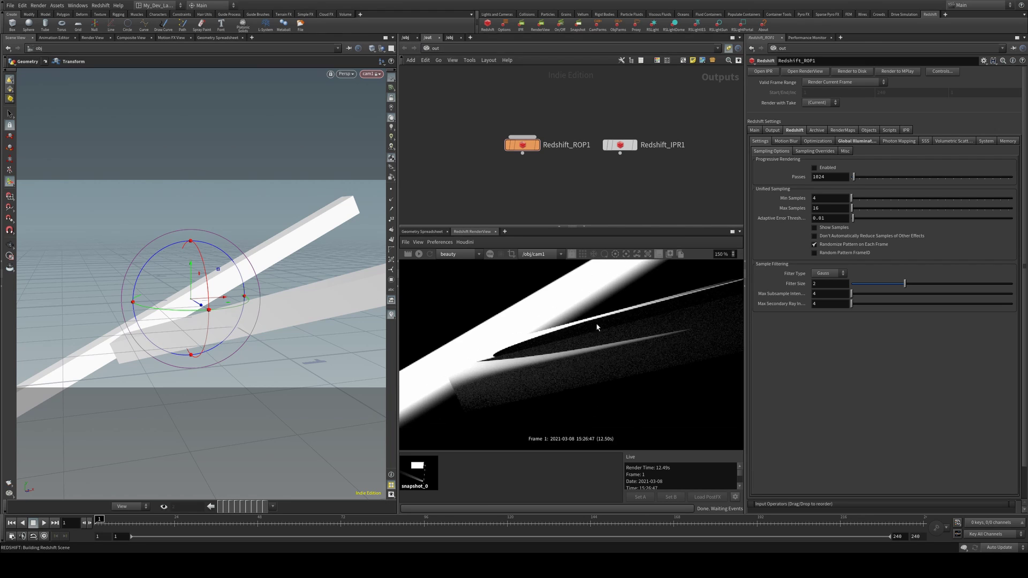
pyautogui.moveTo(615, 325); pyautogui.dragTo(587, 354, button='middle')
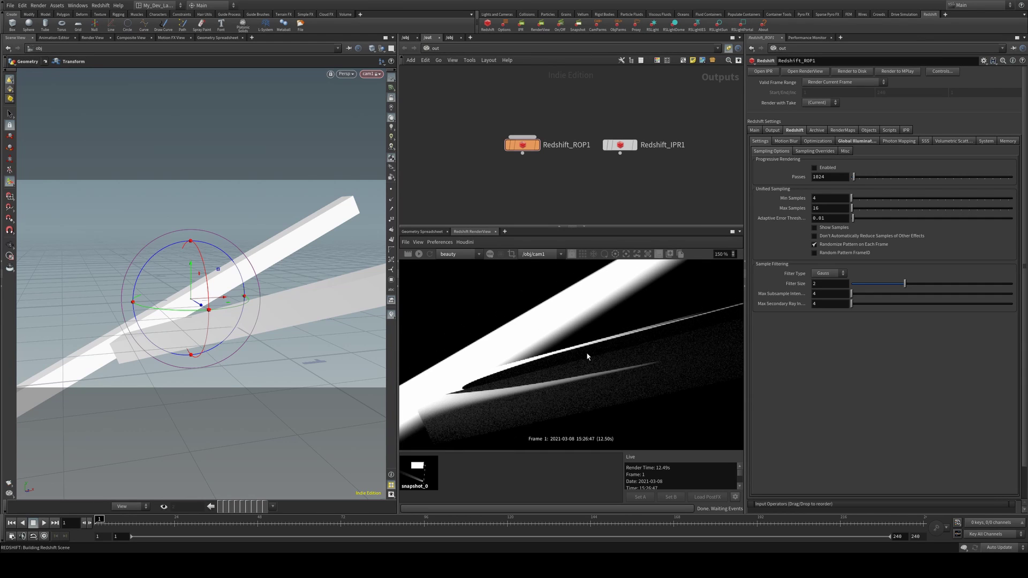
pyautogui.moveTo(658, 320); pyautogui.dragTo(596, 342, button='middle')
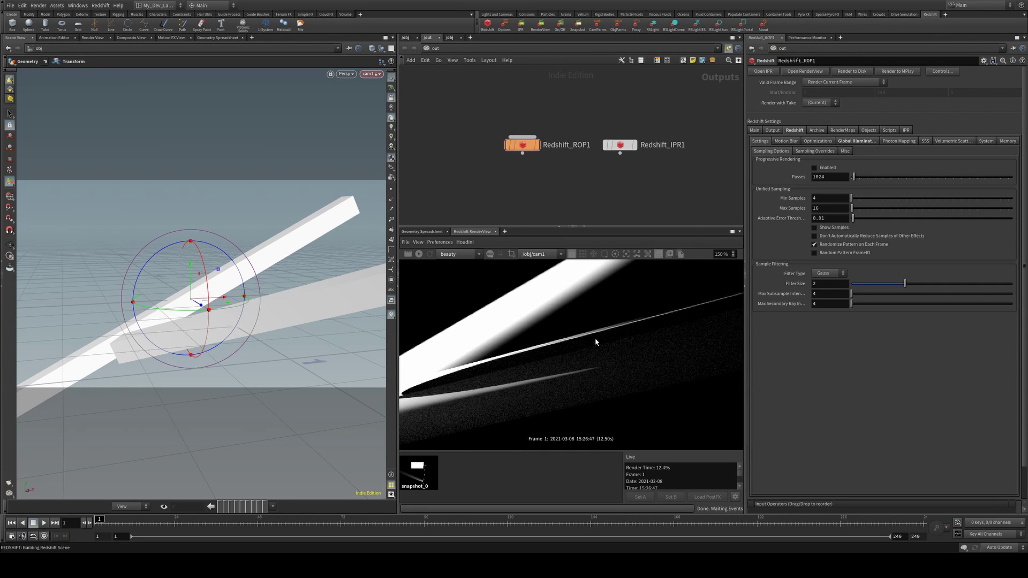
pyautogui.scroll(-2, 594, 340)
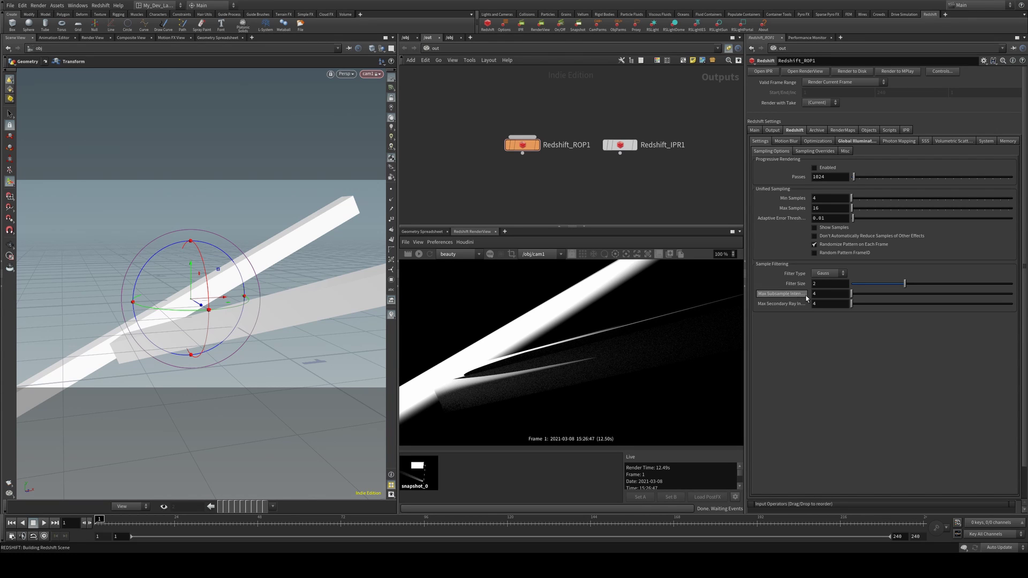
# Step: Restart the IPR render and set Max Secondary Ray Intensity to 1
pyautogui.click(419, 254)
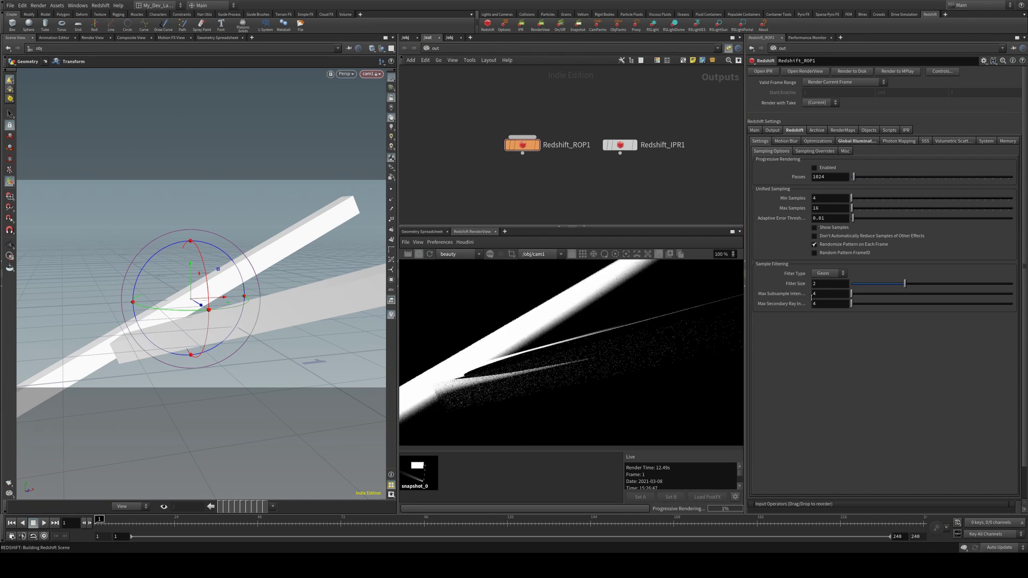
pyautogui.doubleClick(832, 305)
pyautogui.write('1')
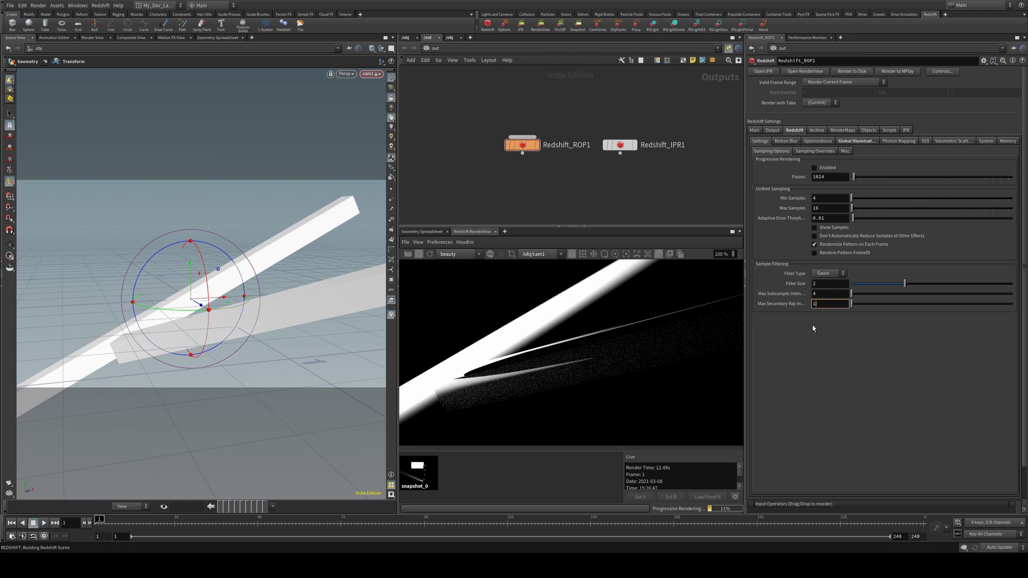
pyautogui.press('Return')
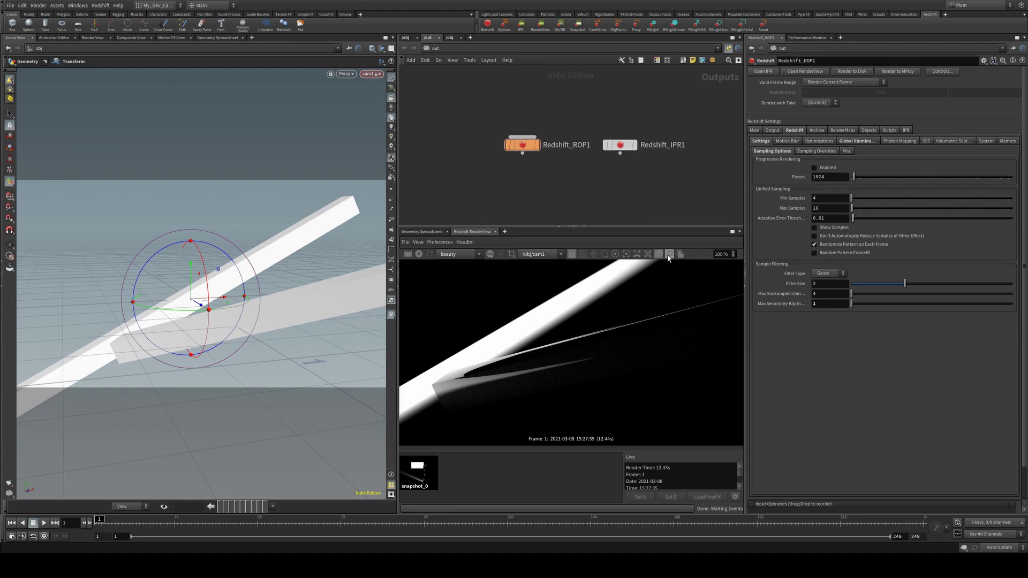
# Step: Compare Max Secondary Ray Intensity at 4, then set it back to 1
pyautogui.press('BackSpace')
pyautogui.write('4')
pyautogui.press('Return')
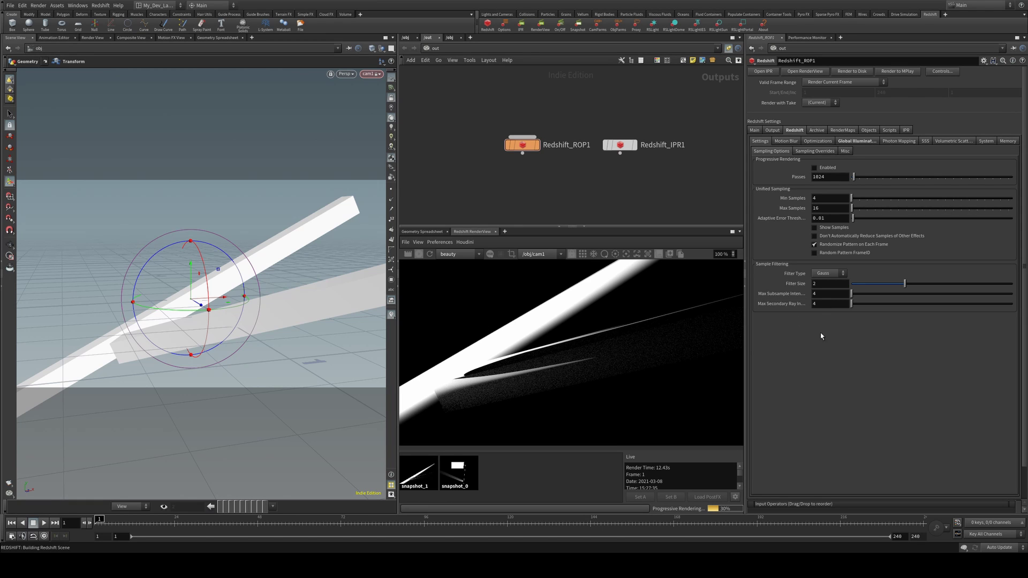
pyautogui.click(822, 306)
pyautogui.write('1')
pyautogui.press('Return')
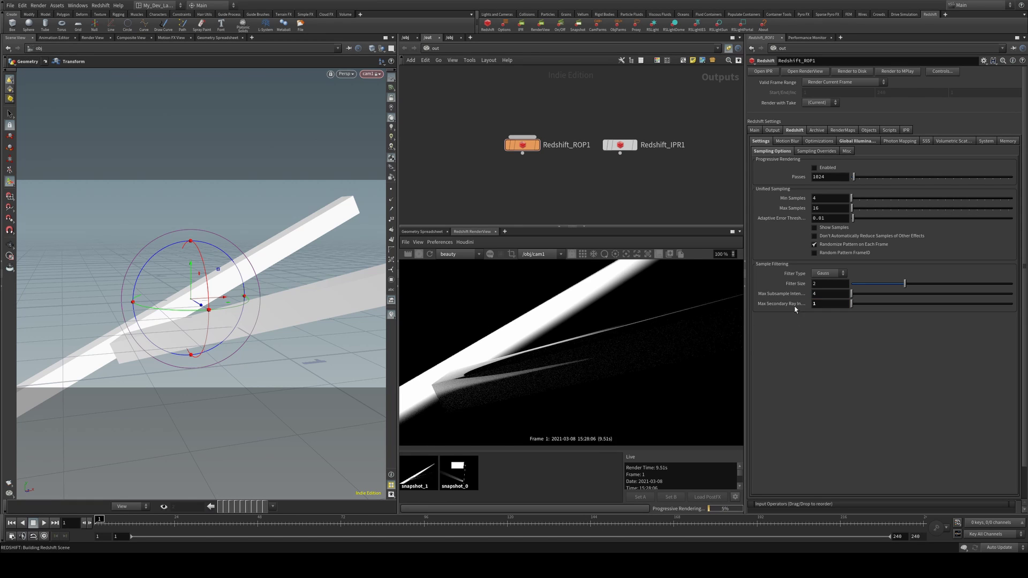